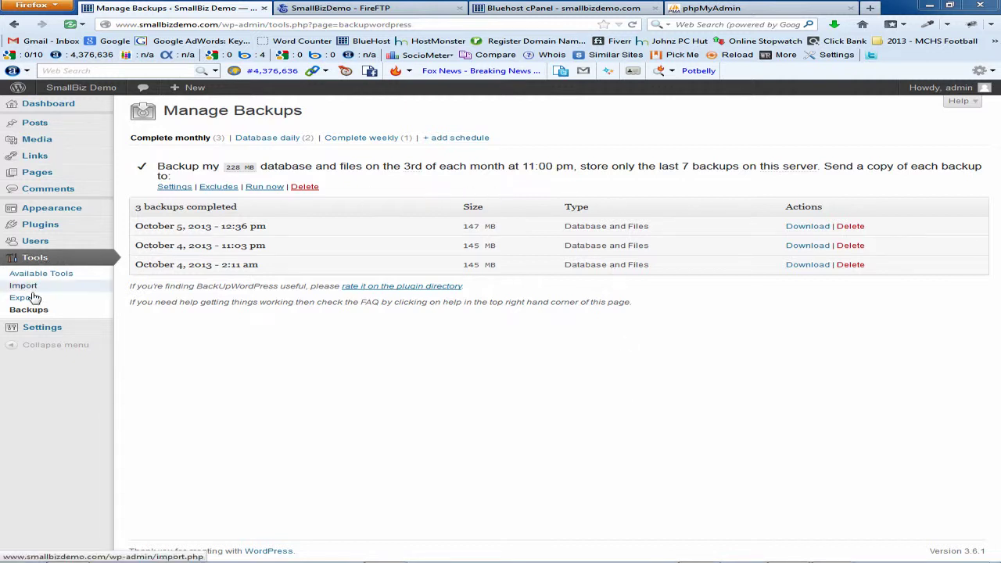
Download the October 5, 2013 backup zip (147 MB) from the backups list.
left_click(806, 227)
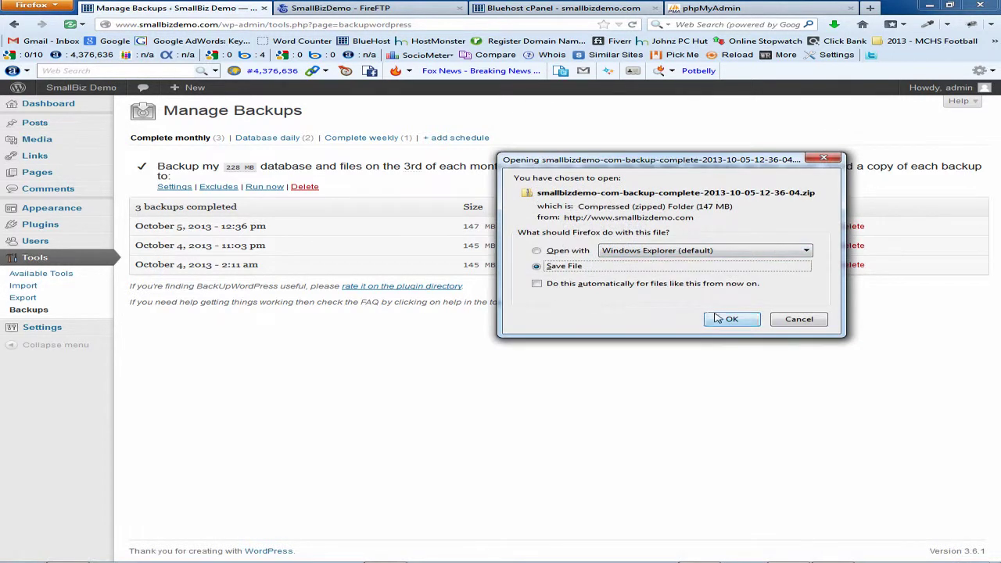
Cancel the download, then in FireFTP select the backupwordpress folder, its backup zip and local FTP-Transfers.
left_click(390, 17)
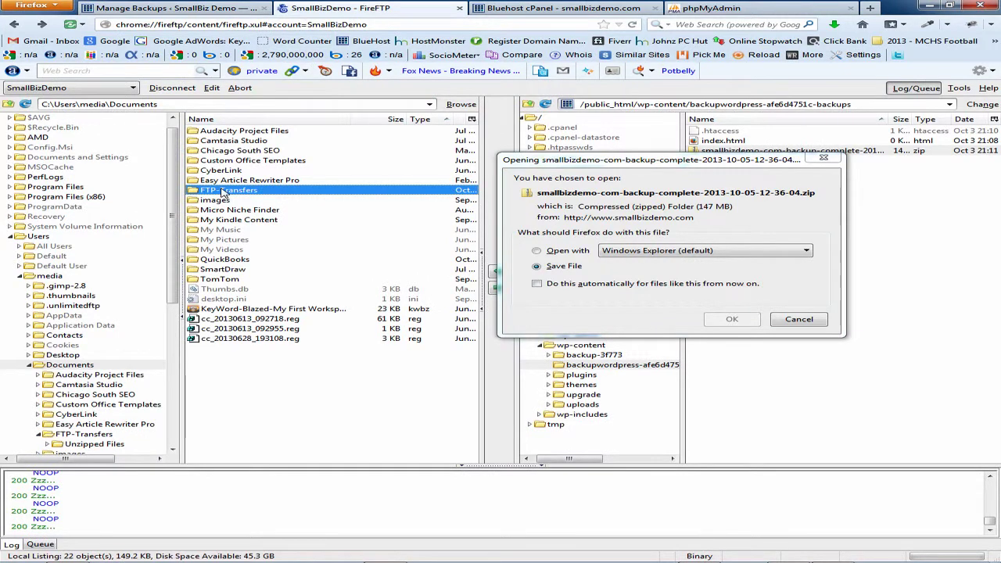
left_click(798, 318)
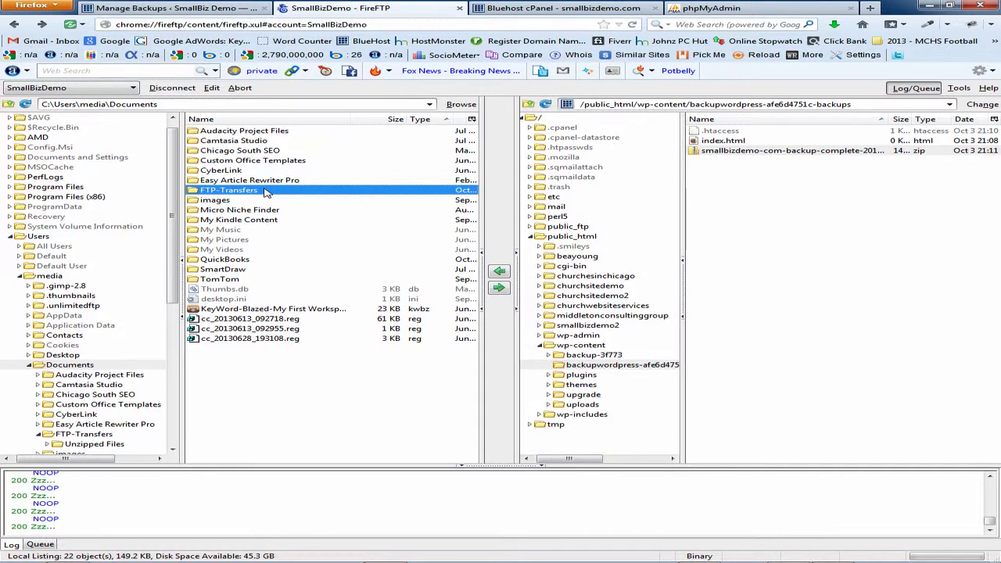
left_click(601, 365)
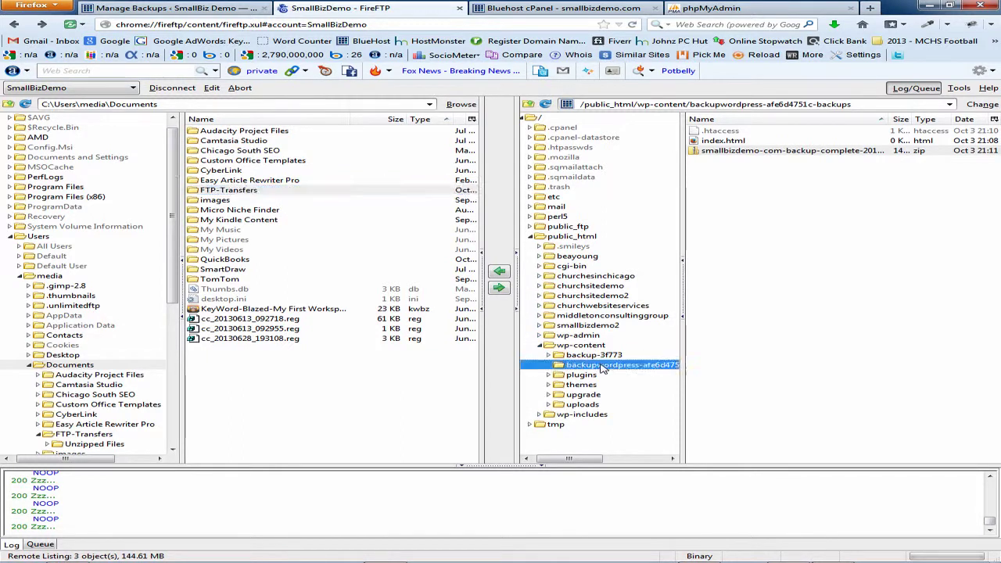
left_click(811, 151)
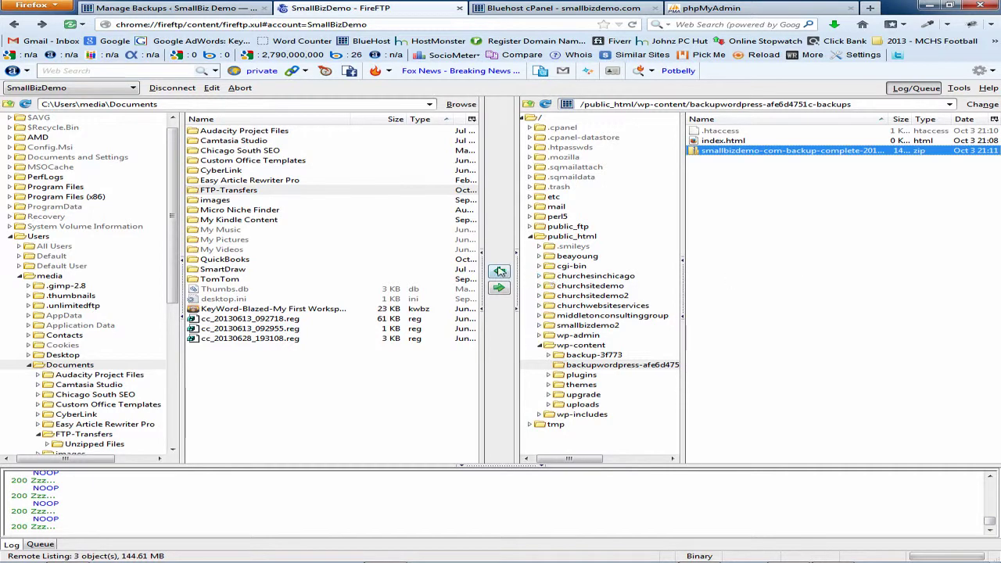
left_click(254, 192)
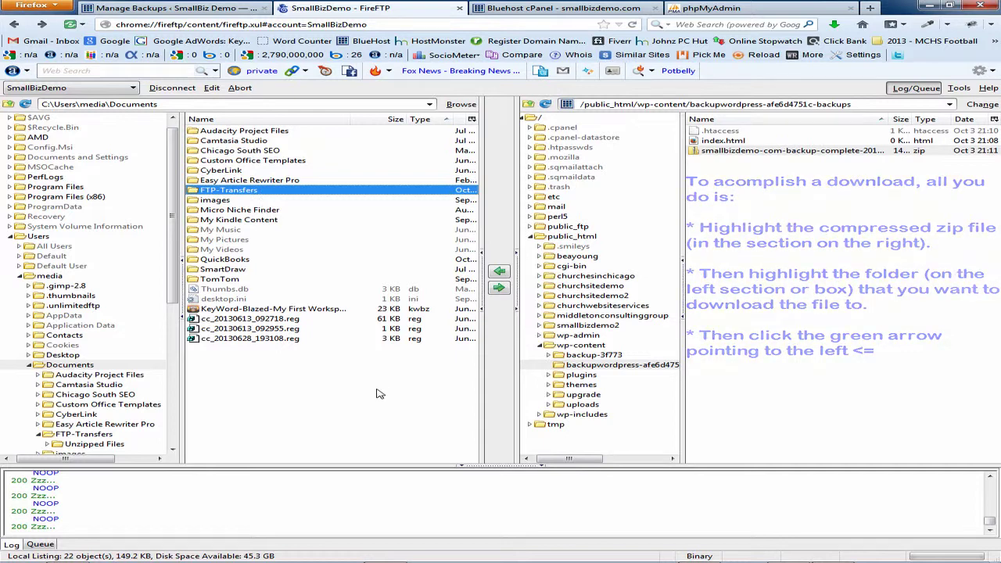
Back on Manage Backups, start downloading the October 5, 2013 backup zip.
left_click(175, 8)
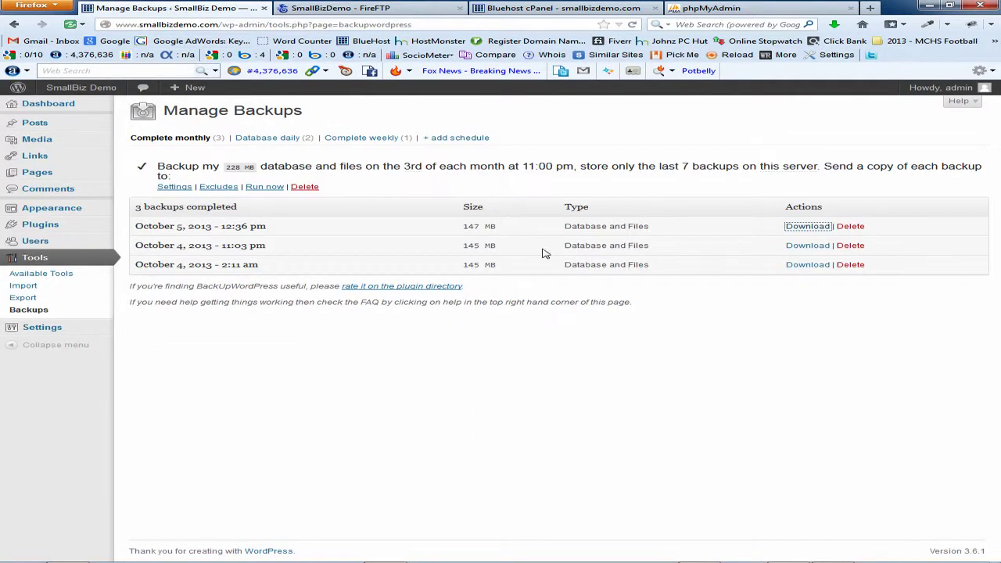
left_click(813, 228)
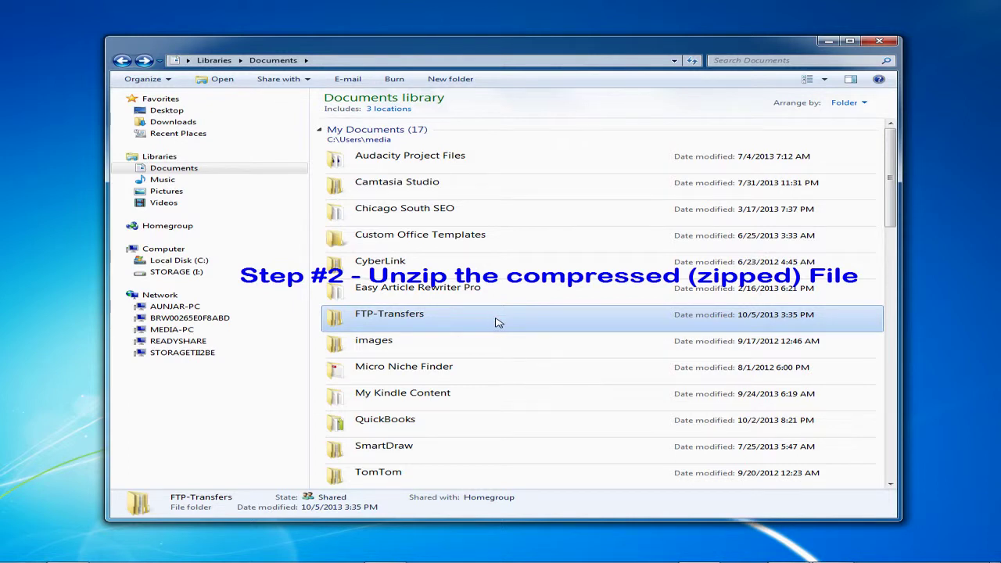
Open FTP-Transfers in Explorer and inspect the downloaded backup zip's context menu.
double_click(497, 322)
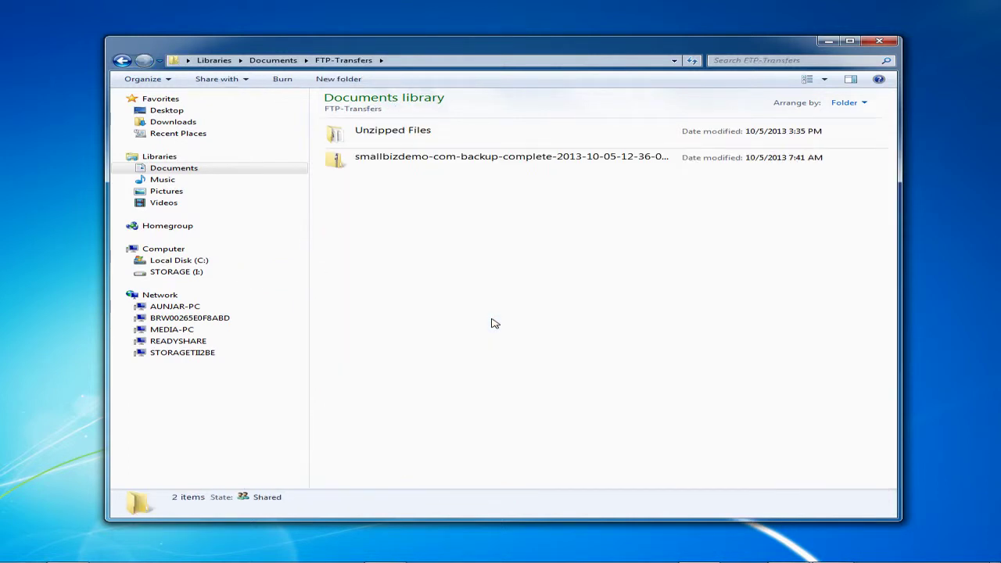
left_click(426, 163)
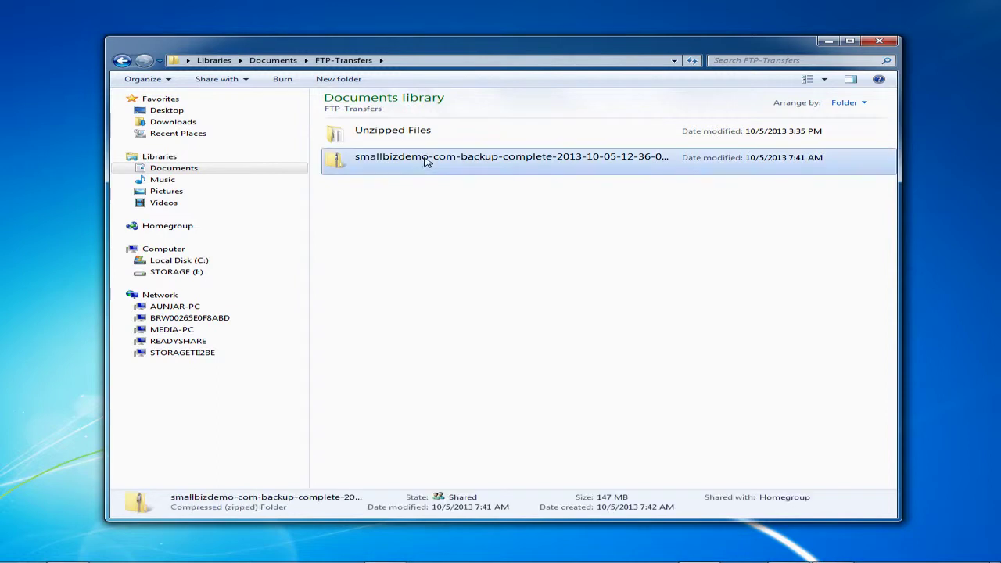
right_click(471, 170)
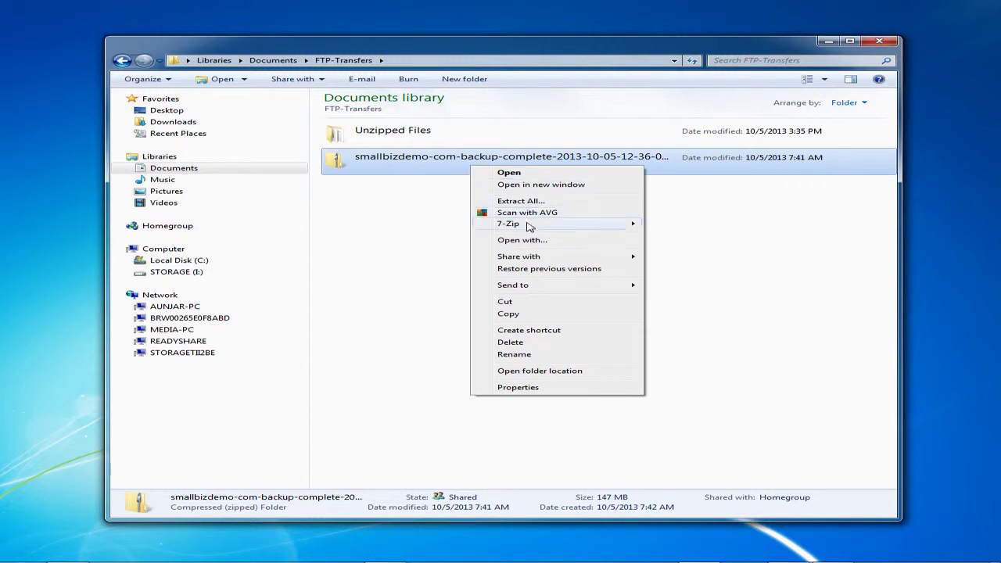
mouse_move(529, 226)
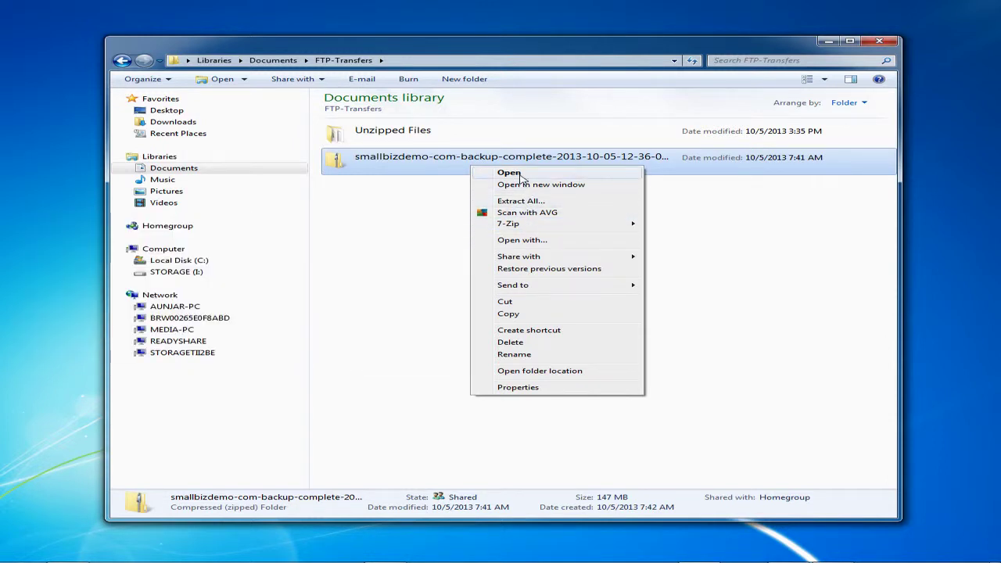
left_click(447, 212)
left_click(457, 166)
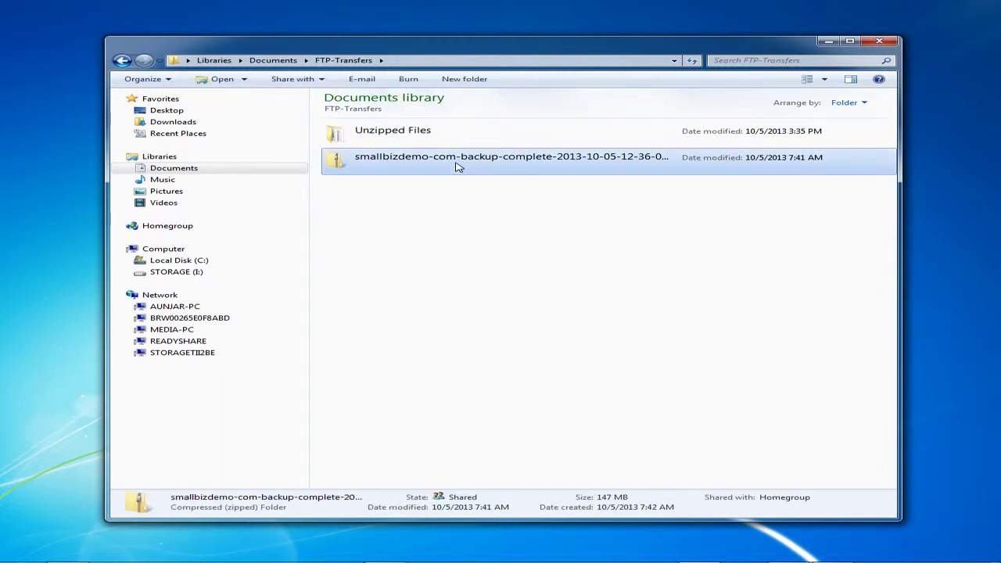
double_click(411, 135)
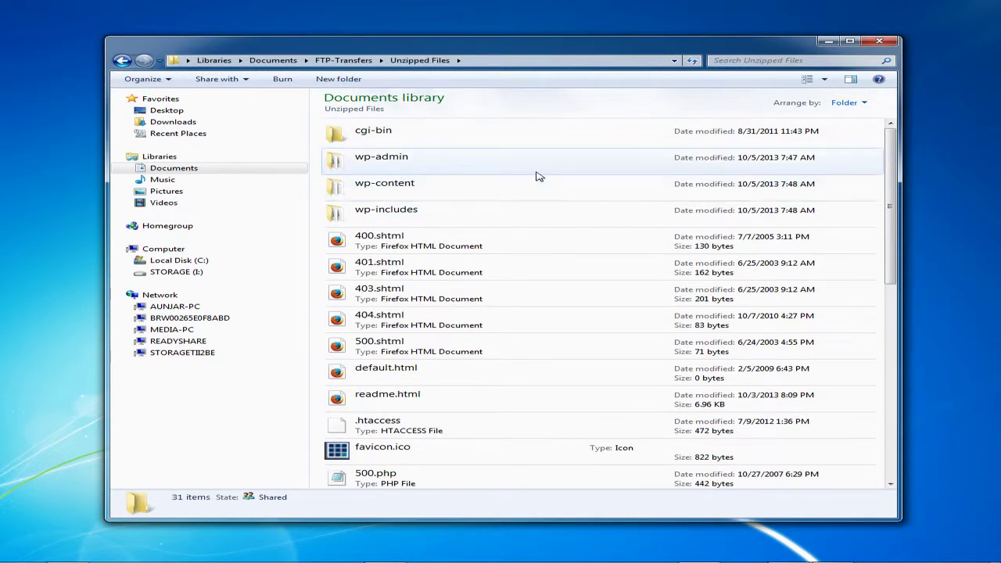
scroll(474, 264, "down", 6)
left_click(504, 448)
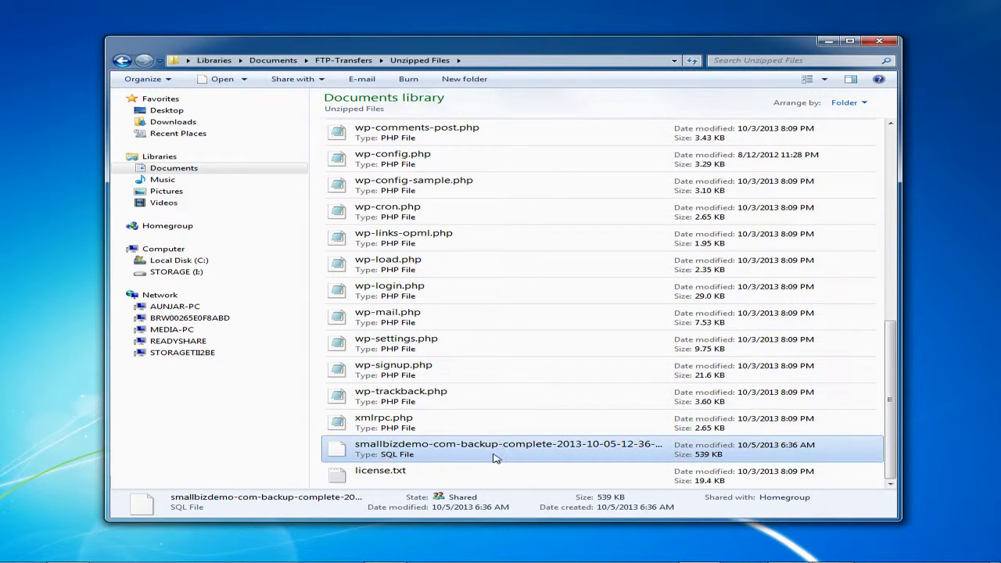
scroll(525, 311, "up", 6)
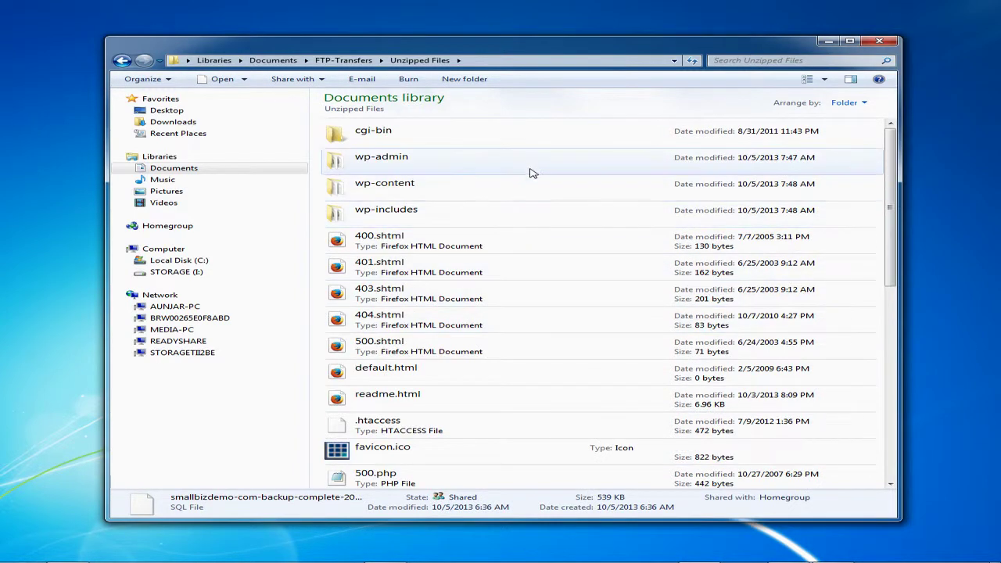
scroll(453, 250, "down", 6)
scroll(469, 299, "up", 1)
scroll(469, 297, "down", 1)
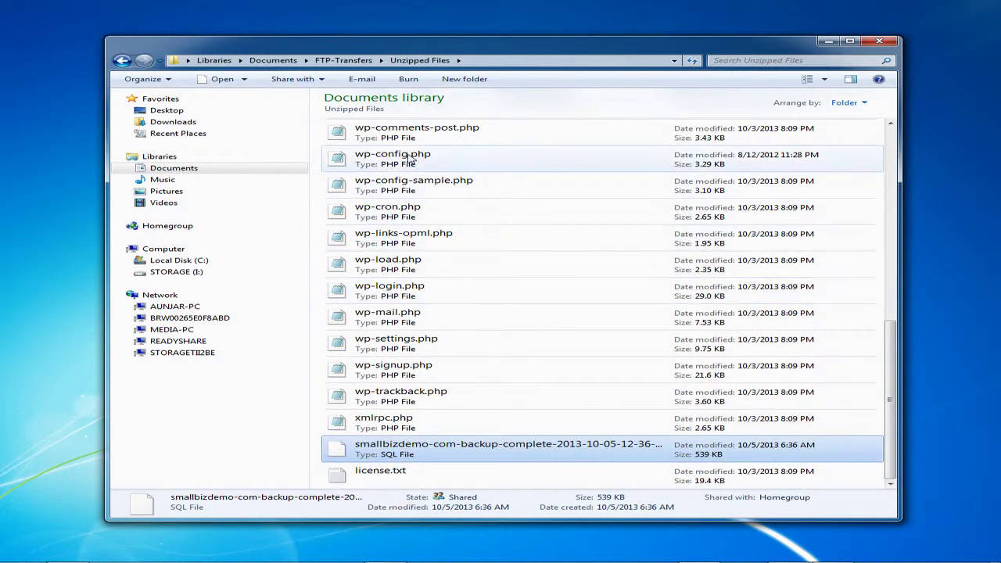
scroll(477, 255, "up", 5)
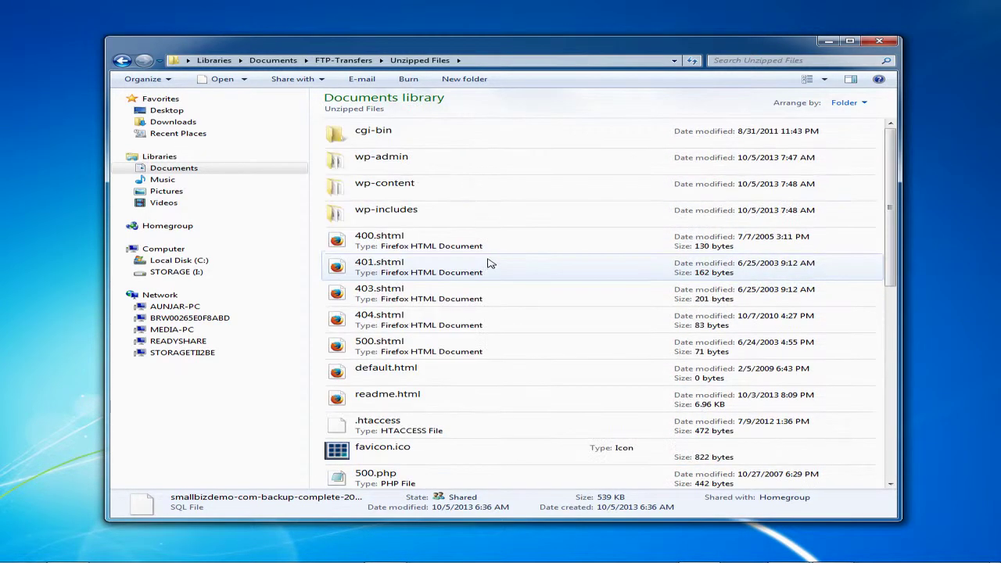
left_click(443, 187)
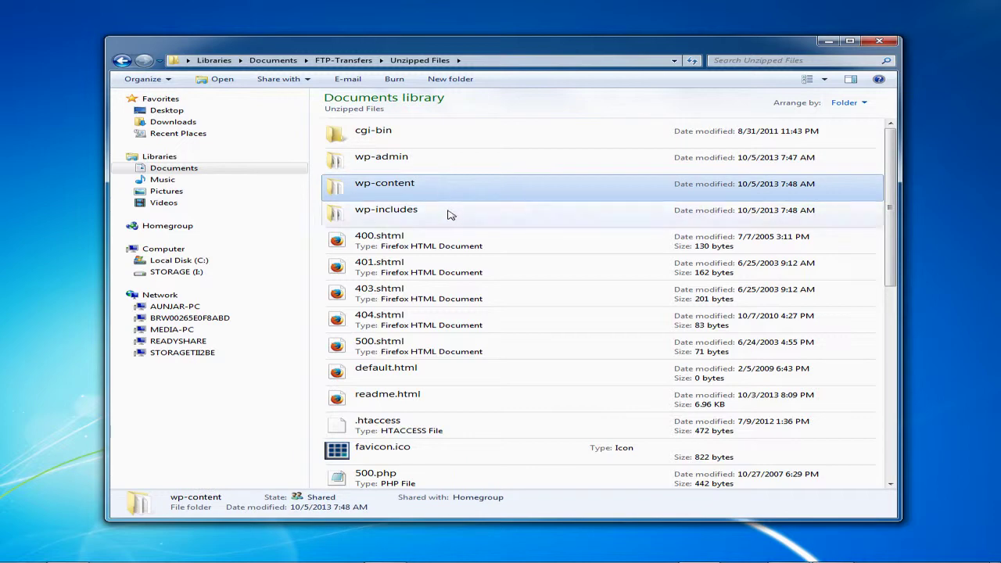
left_click(452, 216)
scroll(469, 235, "down", 1)
scroll(482, 249, "down", 5)
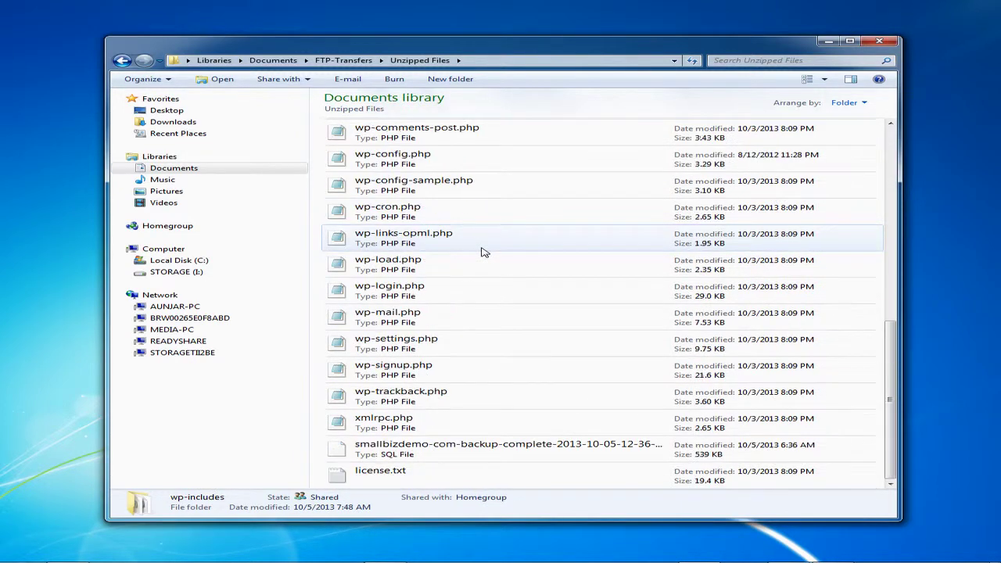
left_click(451, 129)
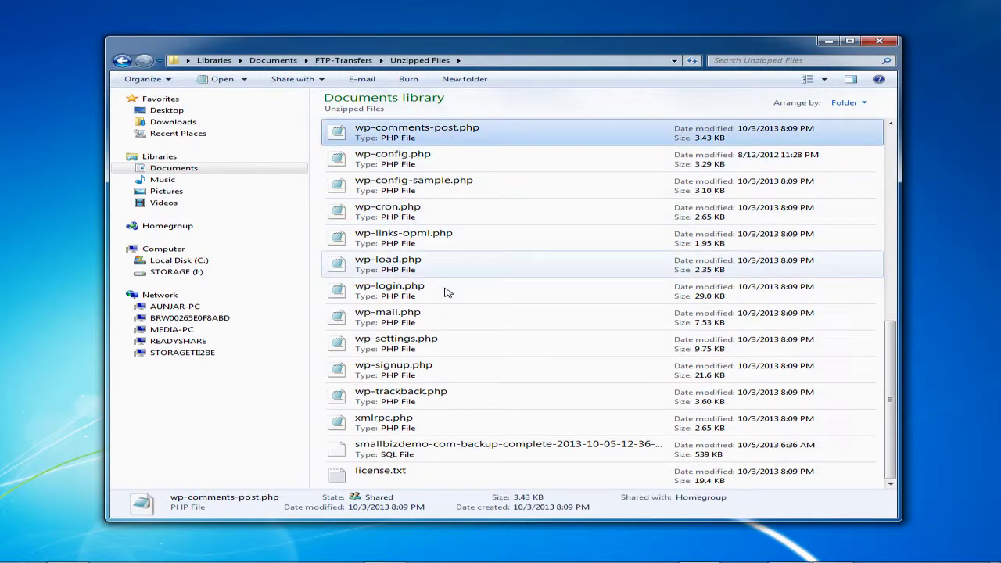
left_click(461, 401)
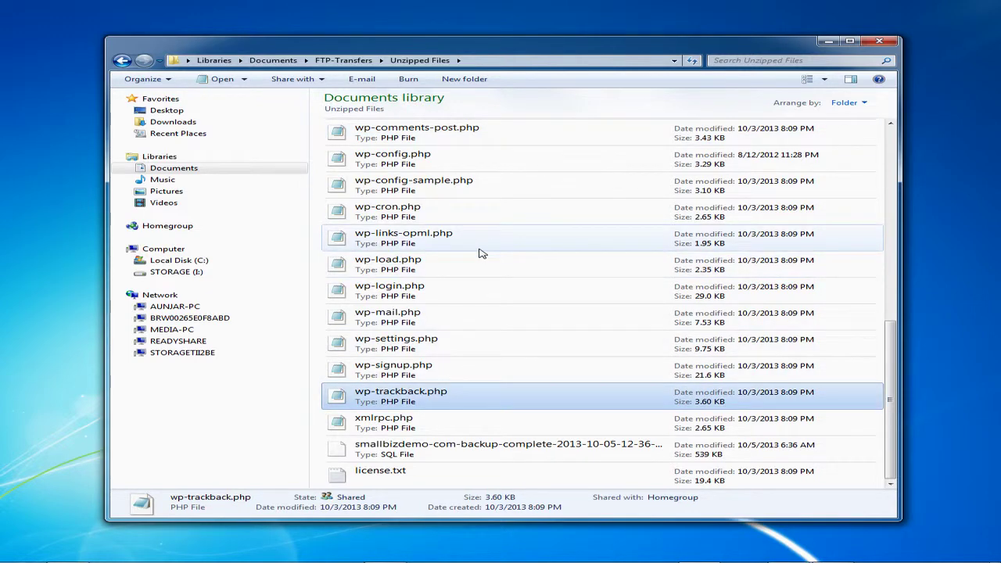
scroll(469, 255, "up", 3)
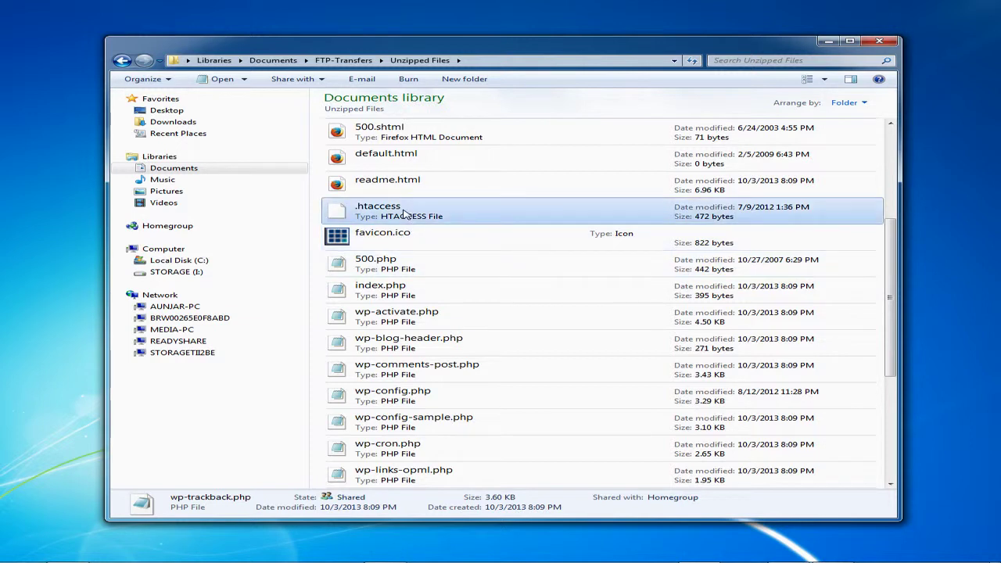
left_click(403, 212)
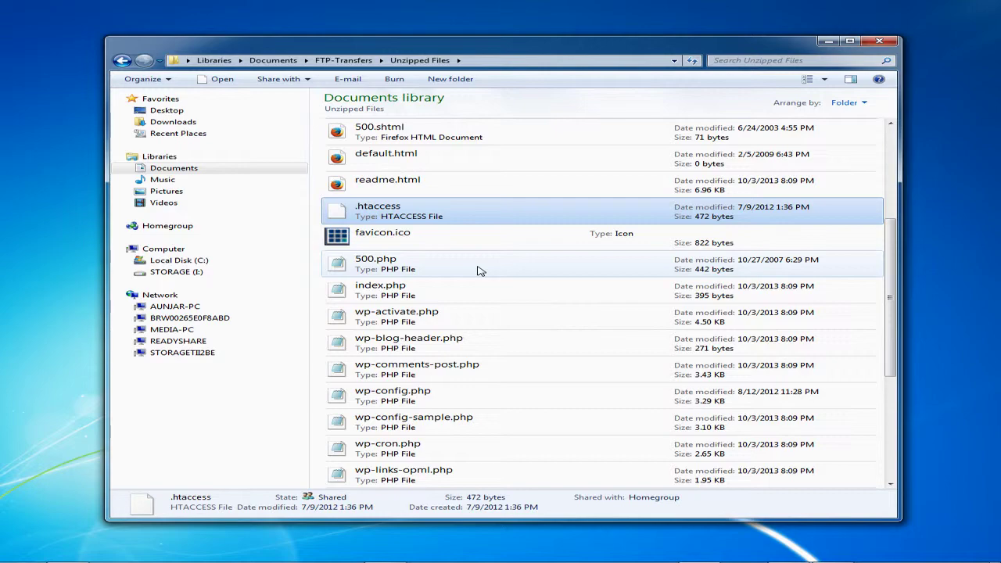
scroll(480, 271, "up", 4)
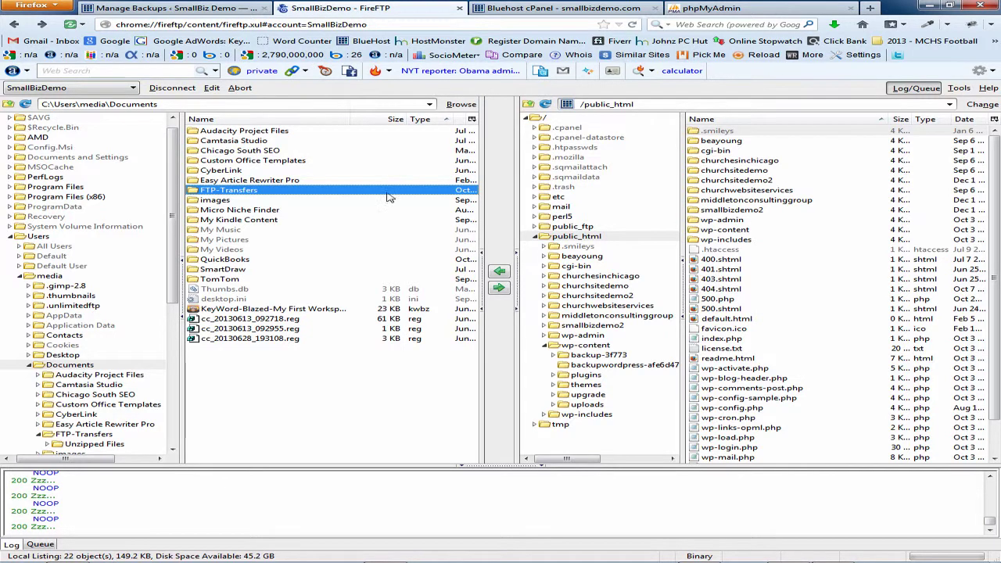
Upload all unzipped site files through license.txt, excluding the .sql backup, to public_html and refresh it.
double_click(293, 194)
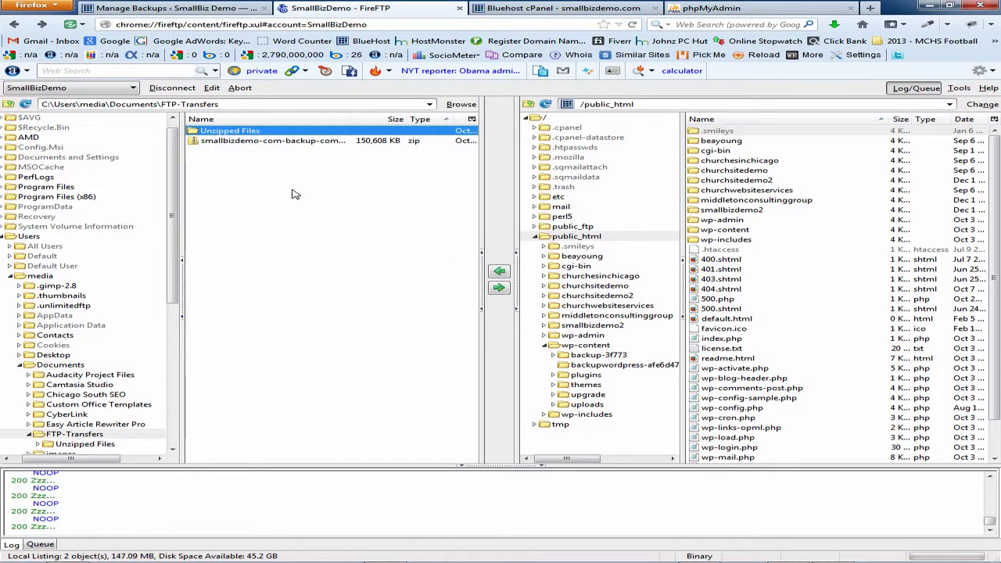
double_click(264, 132)
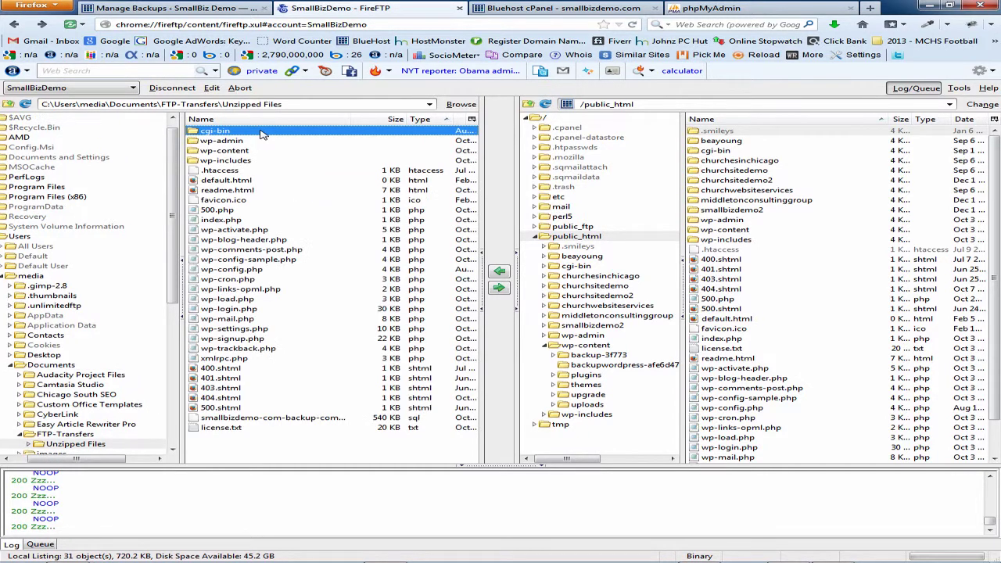
left_click(240, 430, "shift")
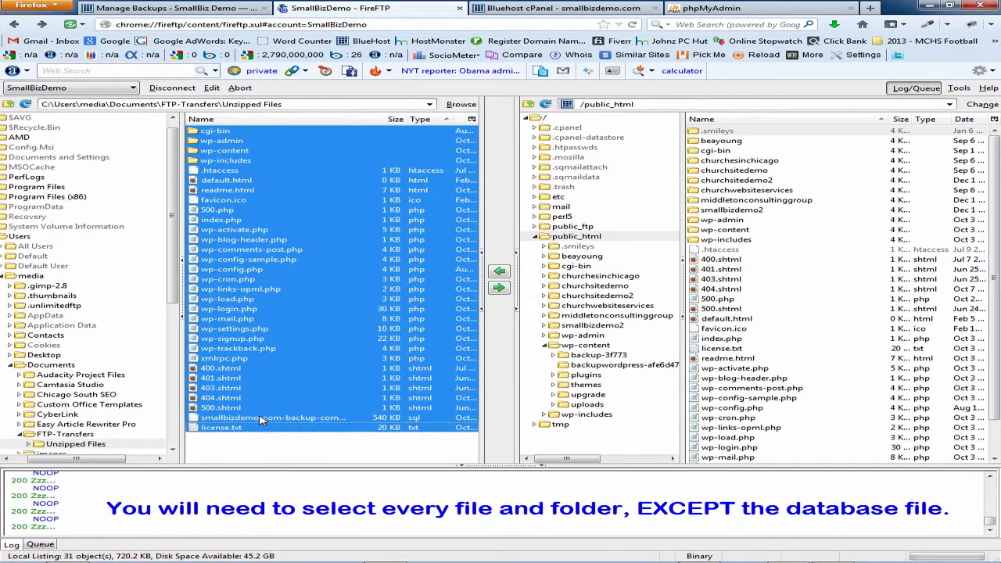
left_click(261, 419, "ctrl")
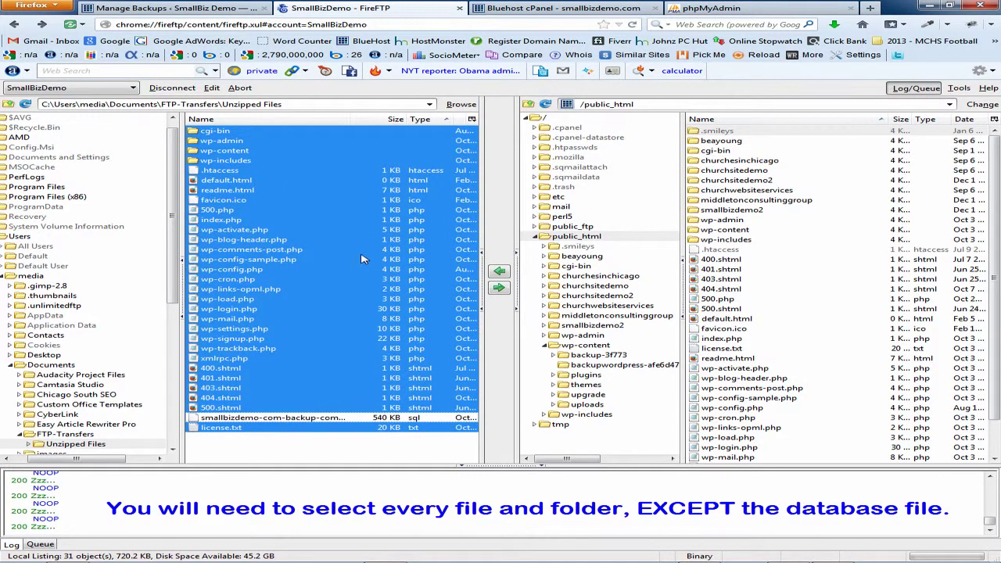
left_click(499, 290)
left_click(501, 290)
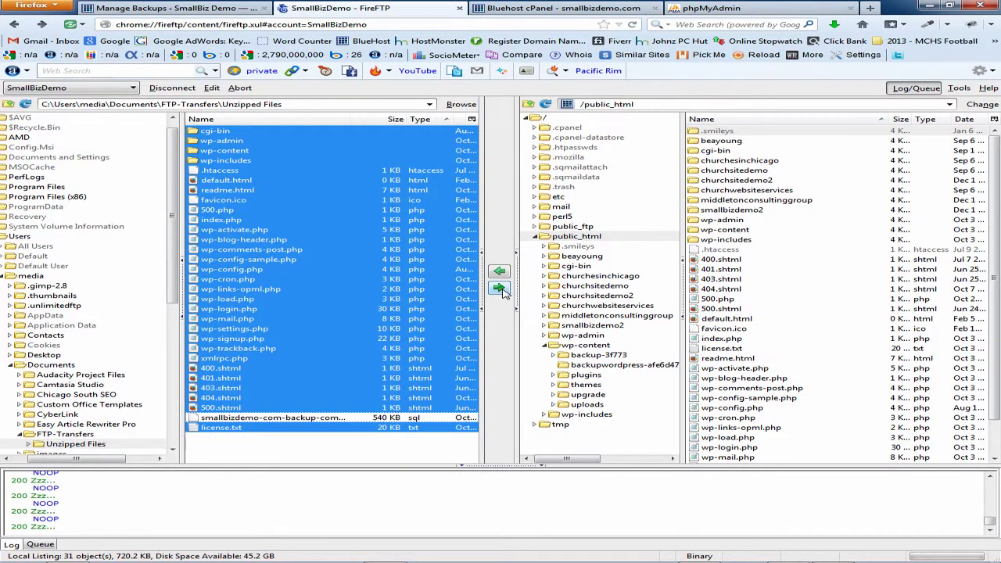
left_click(574, 237)
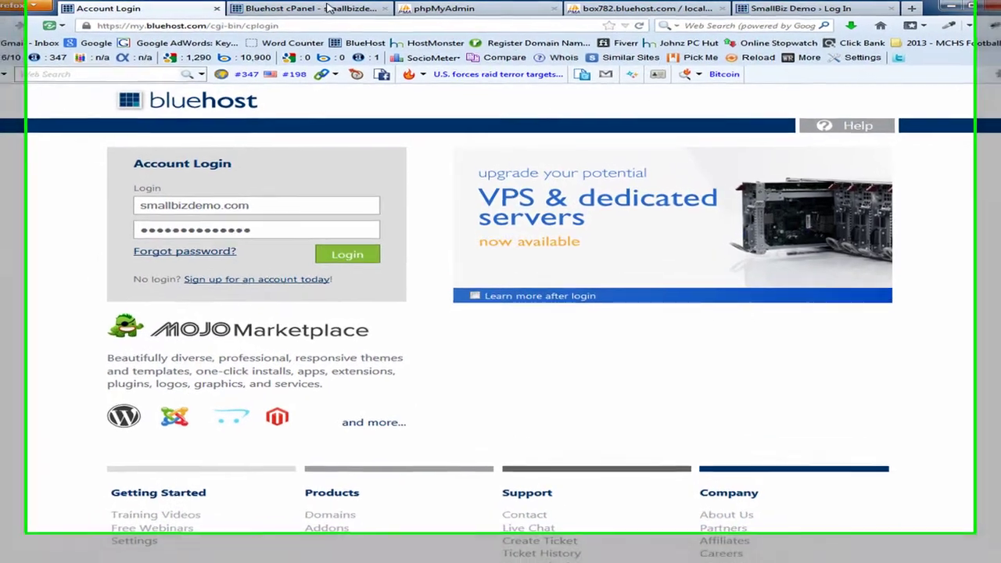
Return to the logged-in cPanel page and scroll down to Database Tools.
left_click(337, 8)
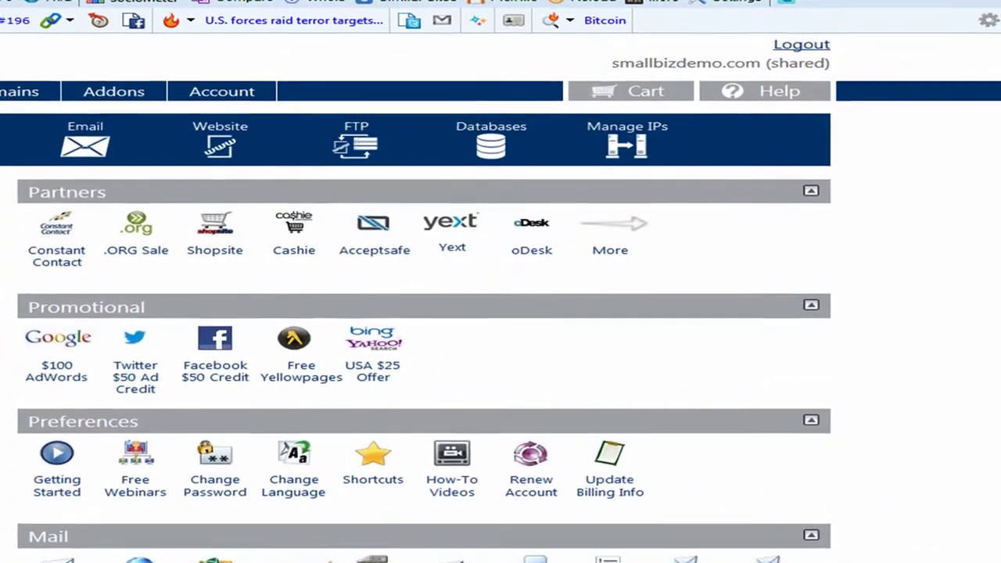
scroll(500, 352, "down", 5)
scroll(500, 313, "down", 8)
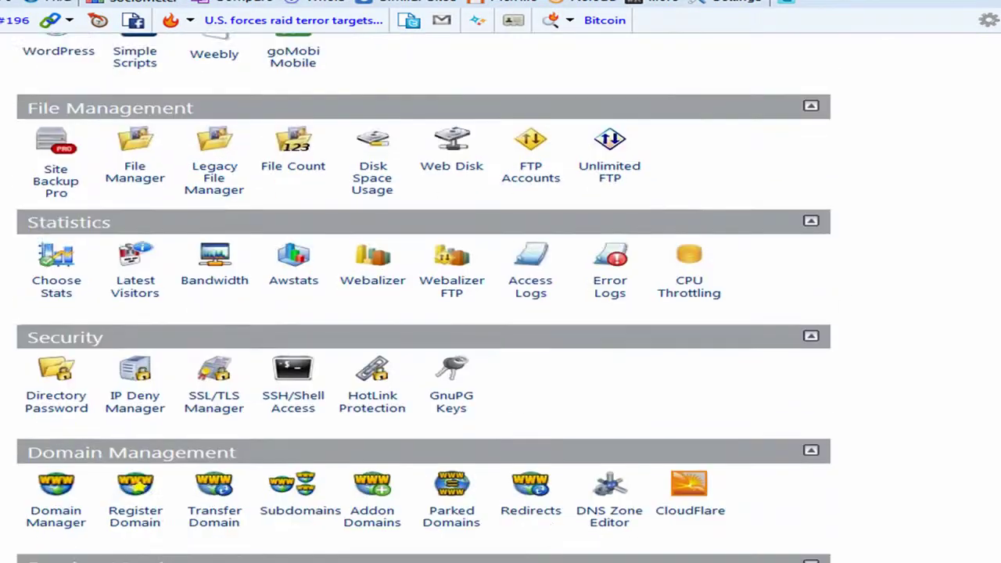
scroll(500, 312, "down", 3)
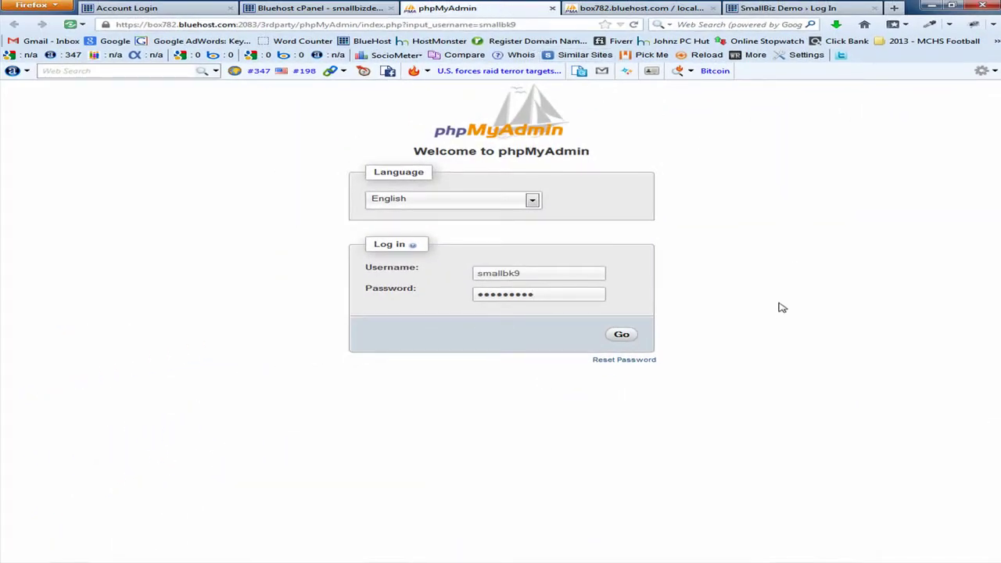
Log in to phpMyAdmin with the prefilled username and password.
left_click_drag(540, 273, 469, 270)
left_click_drag(547, 294, 461, 301)
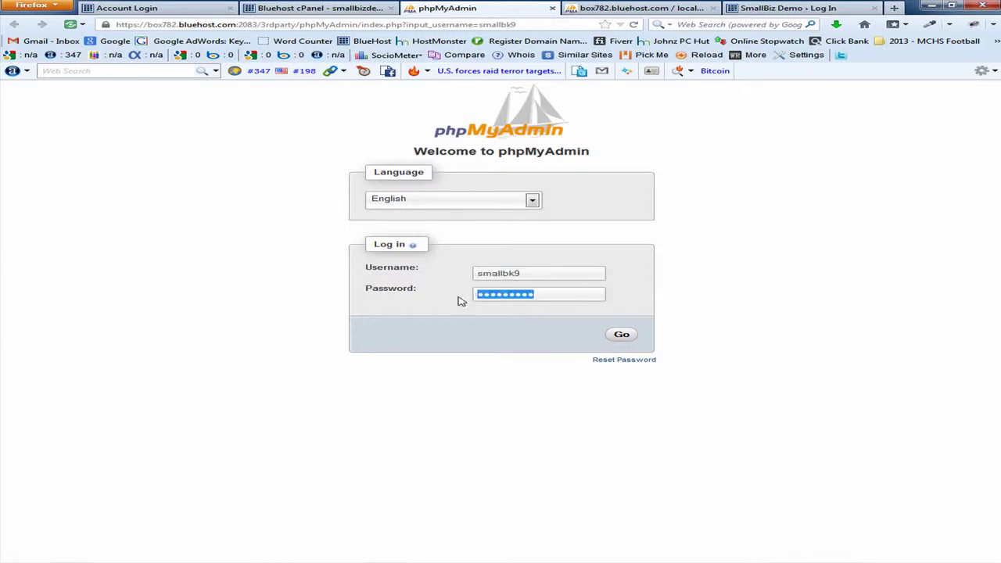
left_click(620, 336)
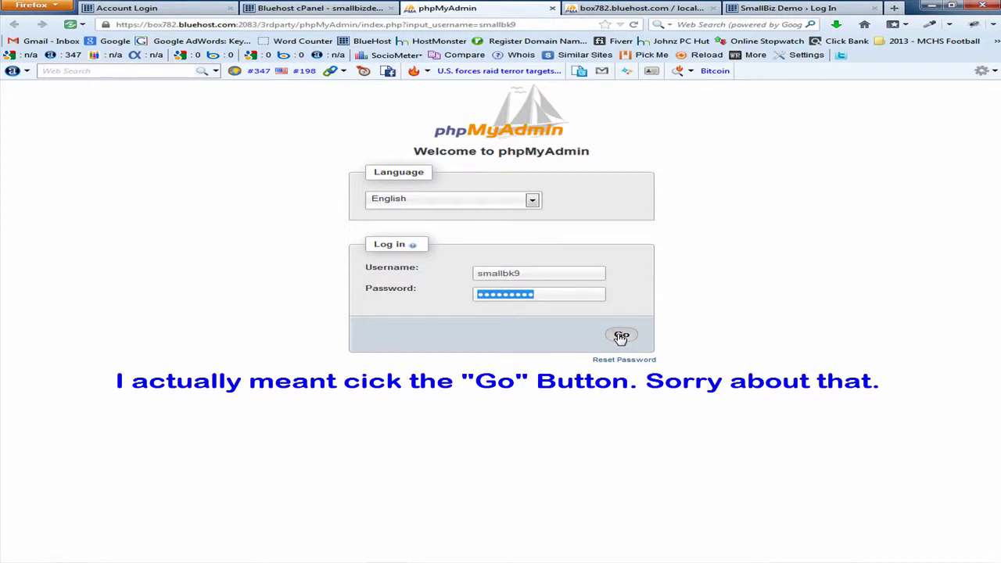
From the Databases list, open smallbk9_wrd1 with its 11 WordPress tables.
left_click(634, 10)
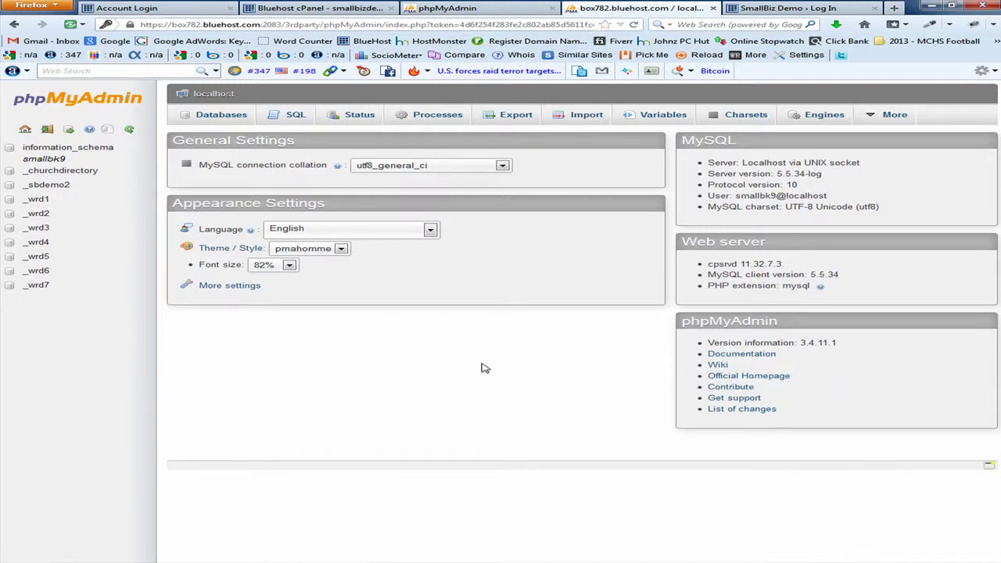
left_click(222, 115)
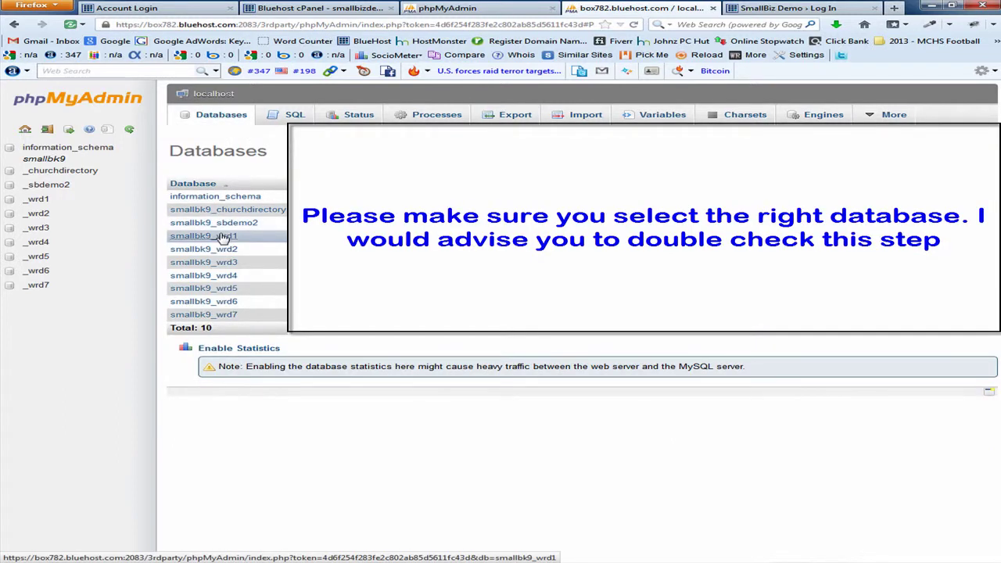
left_click(223, 237)
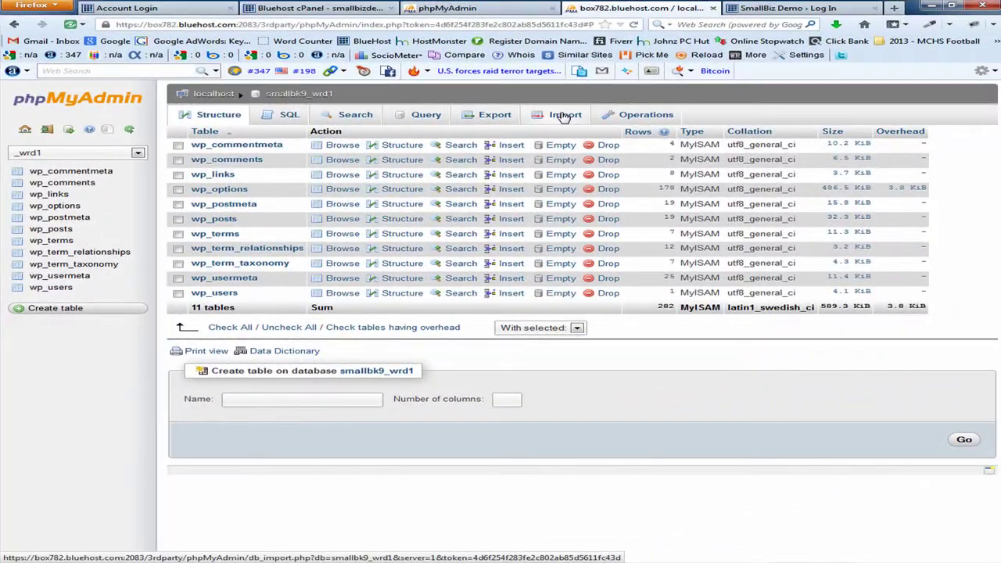
left_click(750, 127)
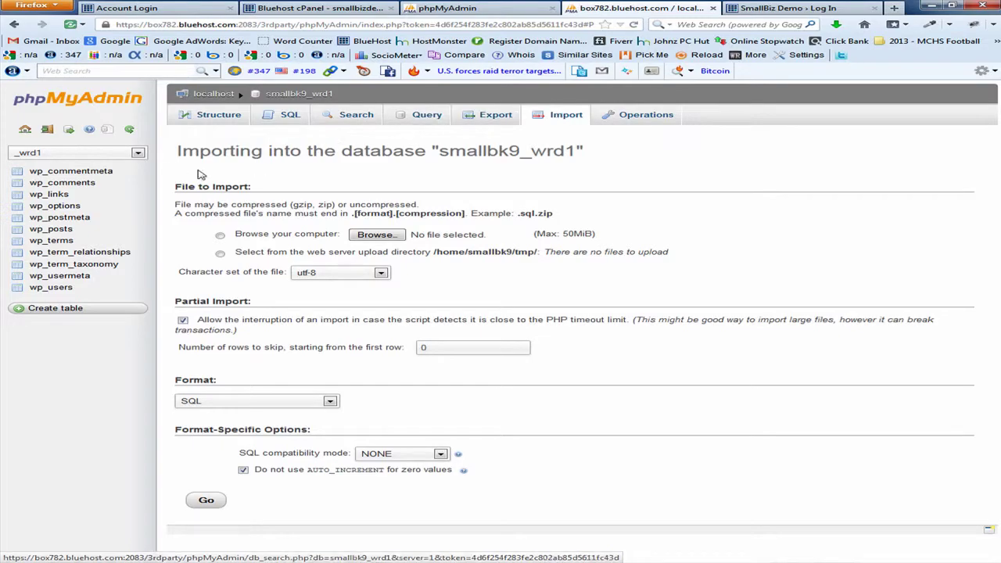
left_click_drag(174, 186, 272, 189)
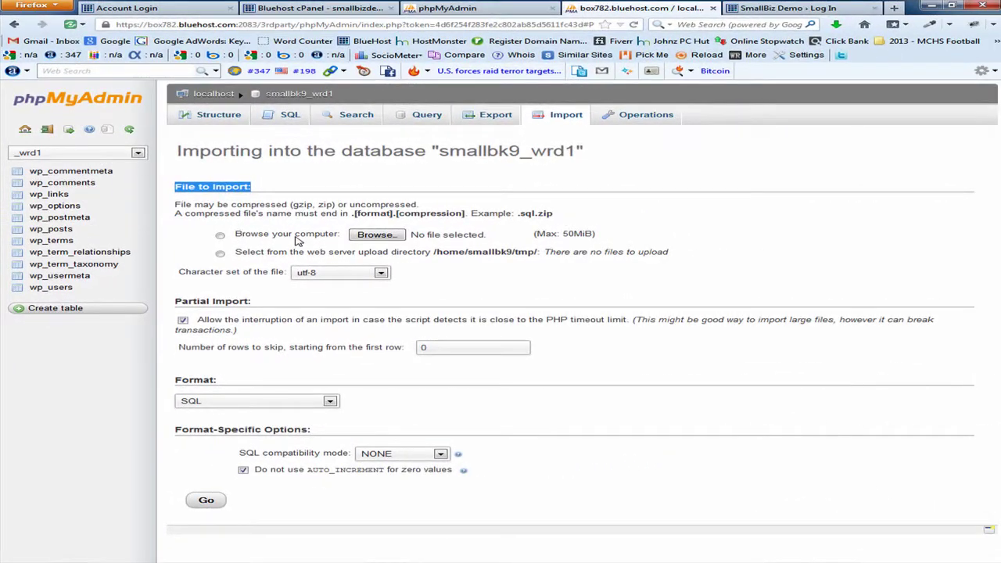
left_click(376, 235)
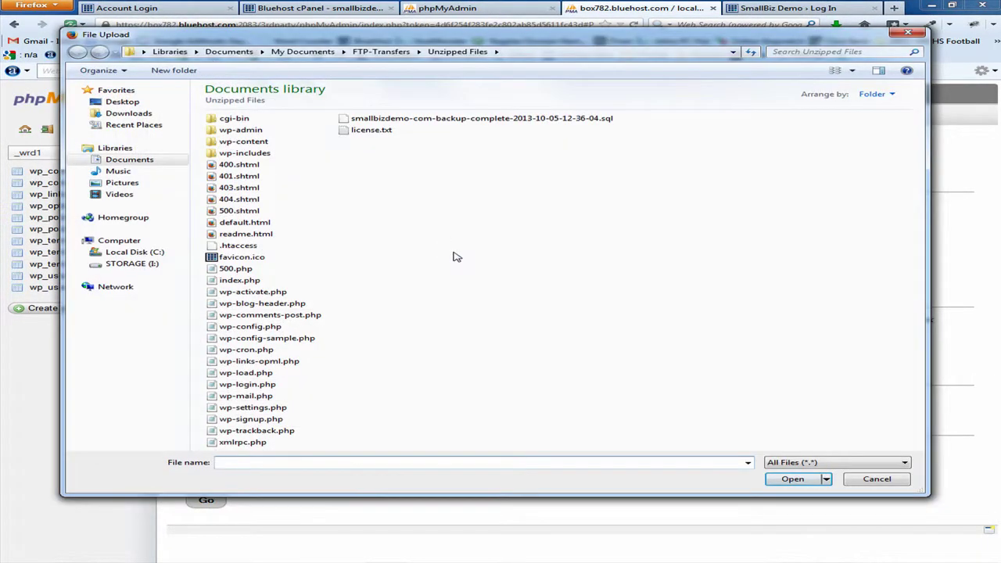
left_click(237, 120)
left_click(373, 133)
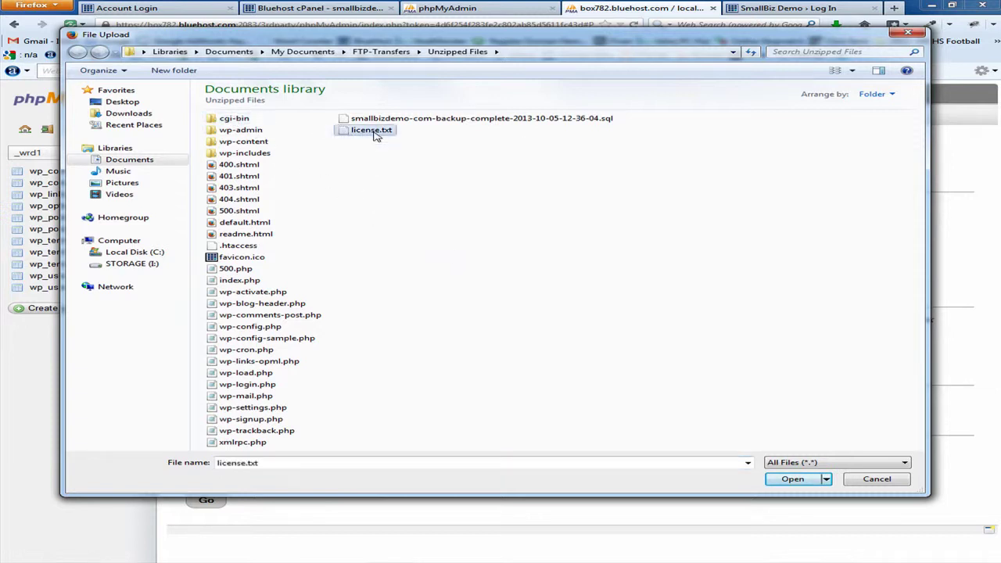
left_click(248, 121)
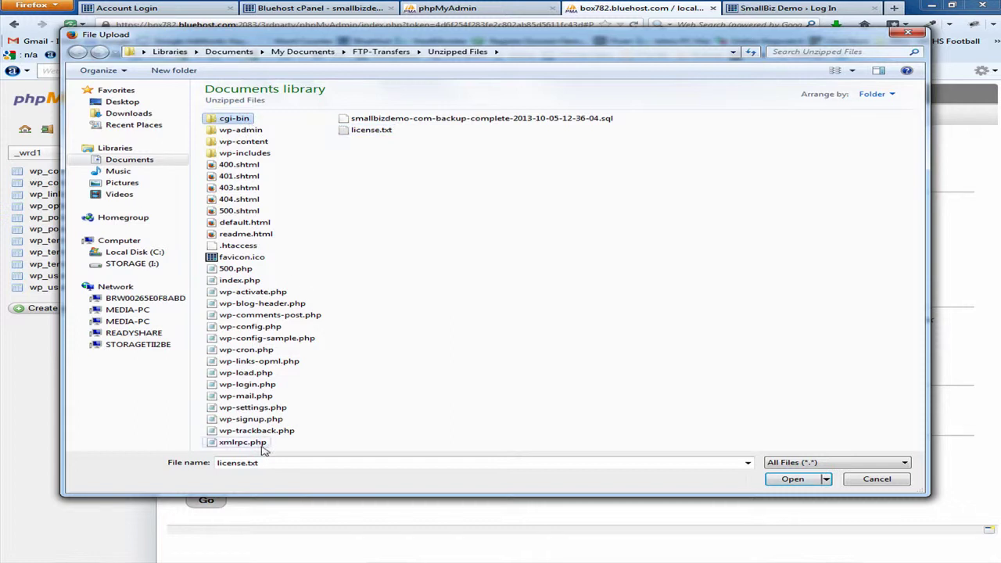
left_click(452, 120)
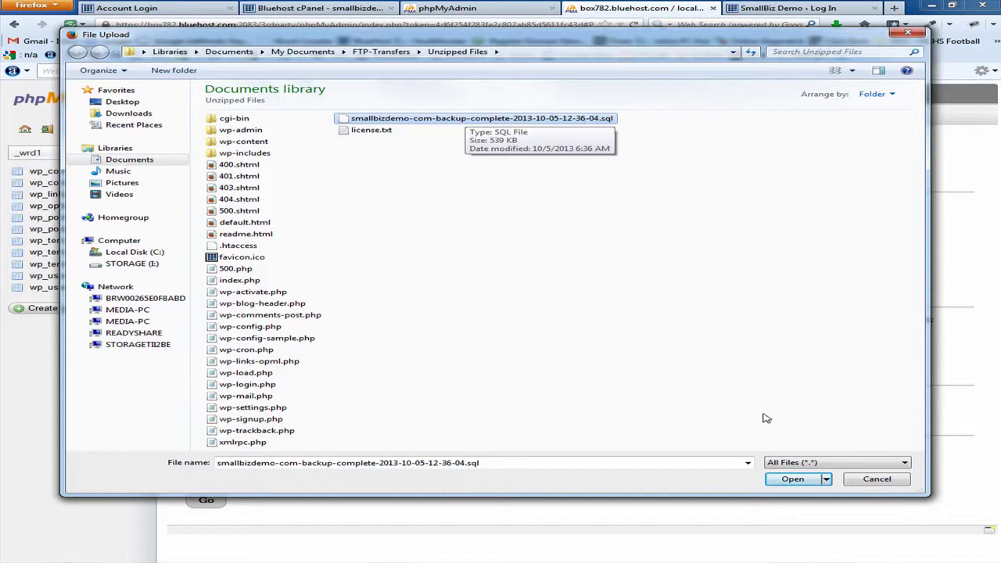
left_click(791, 479)
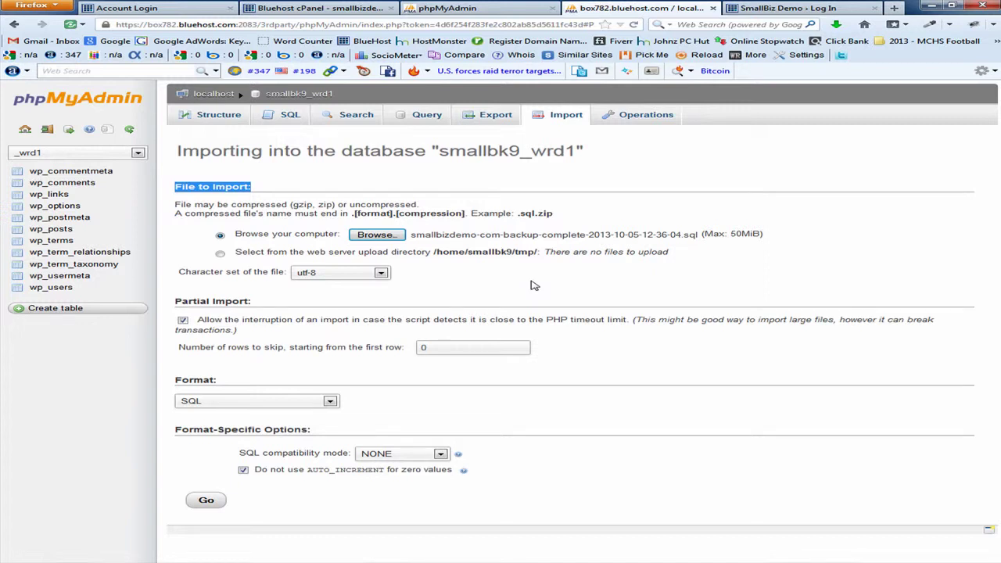
Run the SQL-format import into smallbk9_wrd1 and confirm 129 queries succeeded.
left_click_drag(178, 381, 234, 386)
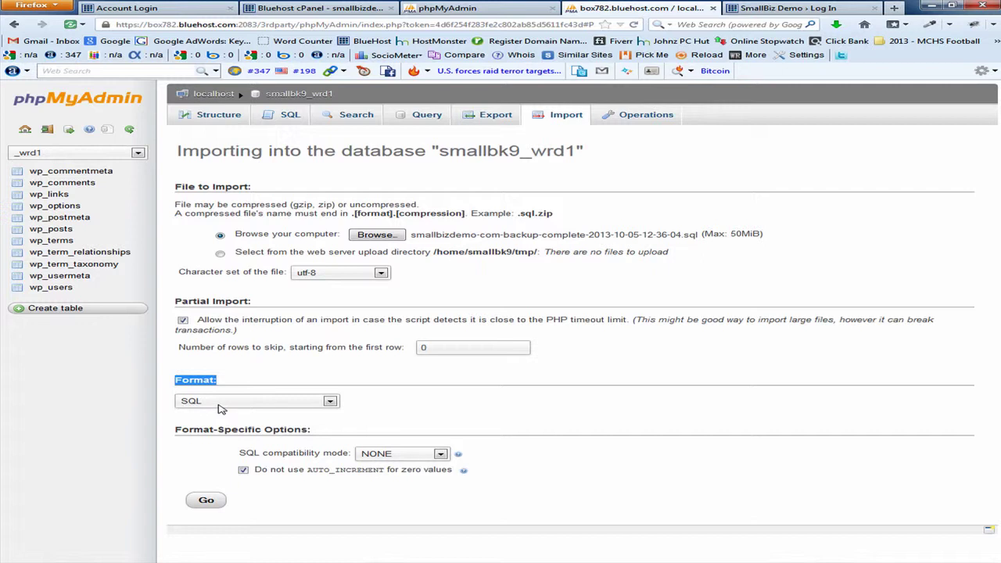
left_click(208, 501)
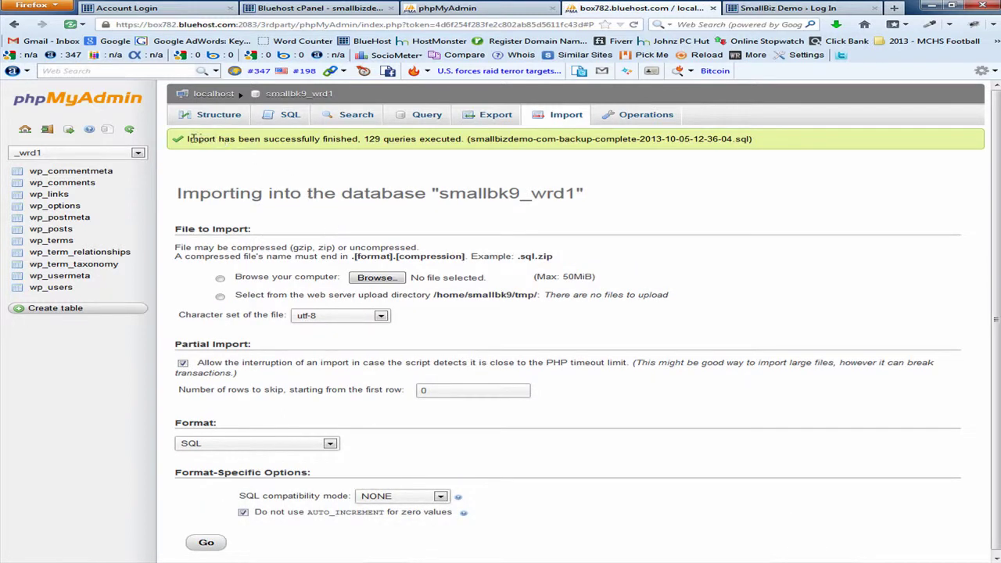
left_click_drag(190, 138, 762, 151)
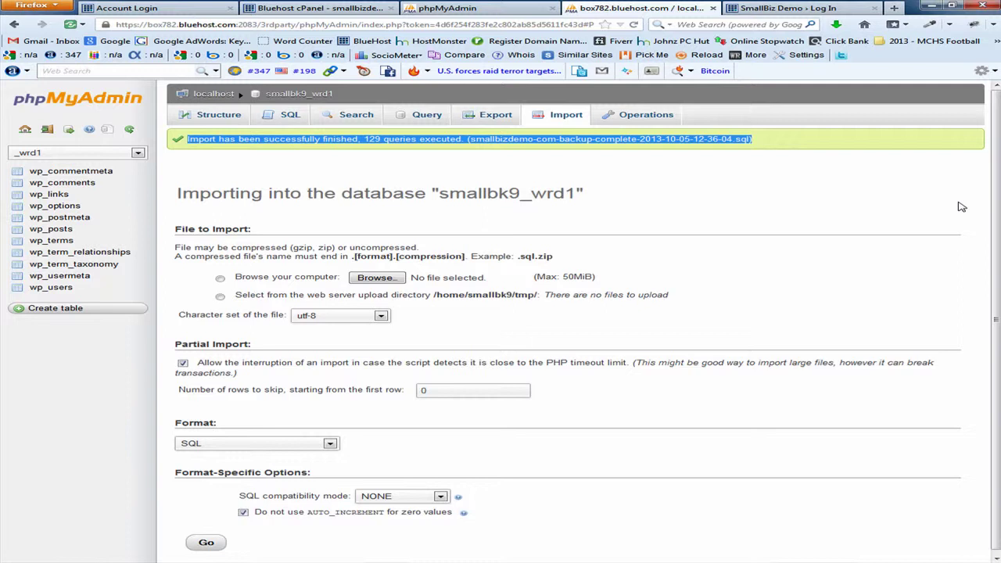
Log in to WordPress and visit the restored SmallBiz Demo site's front page.
left_click(826, 9)
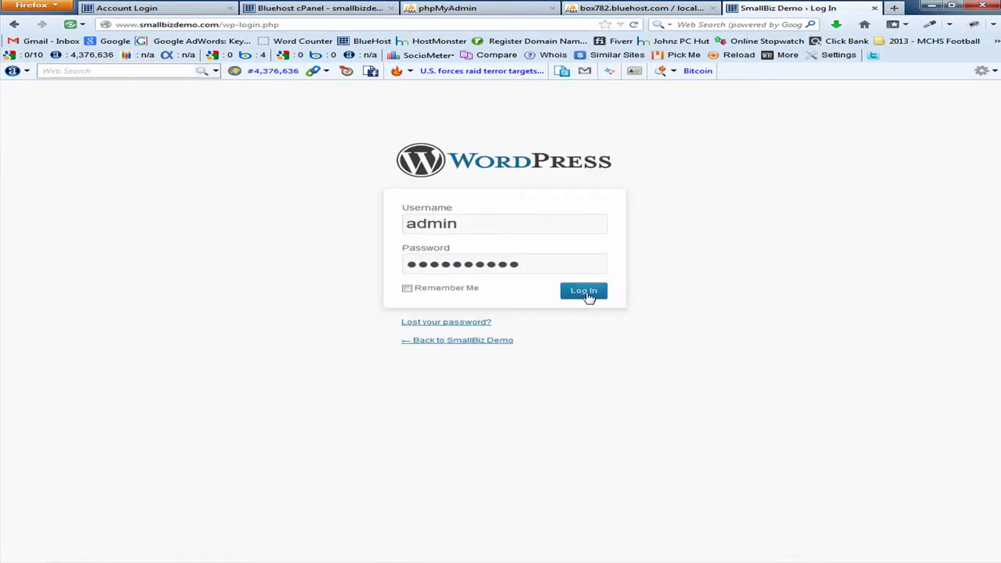
left_click(586, 296)
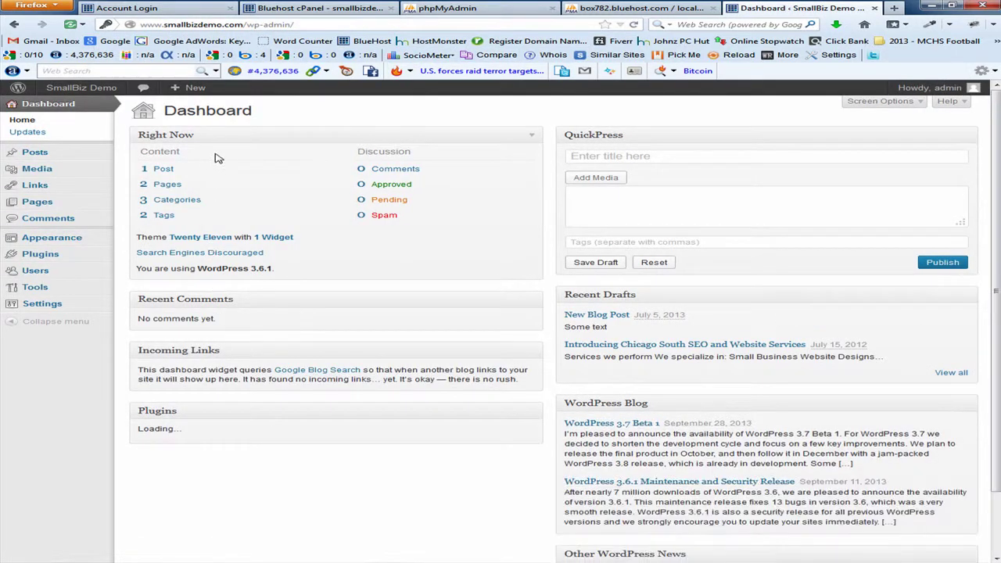
left_click(101, 92)
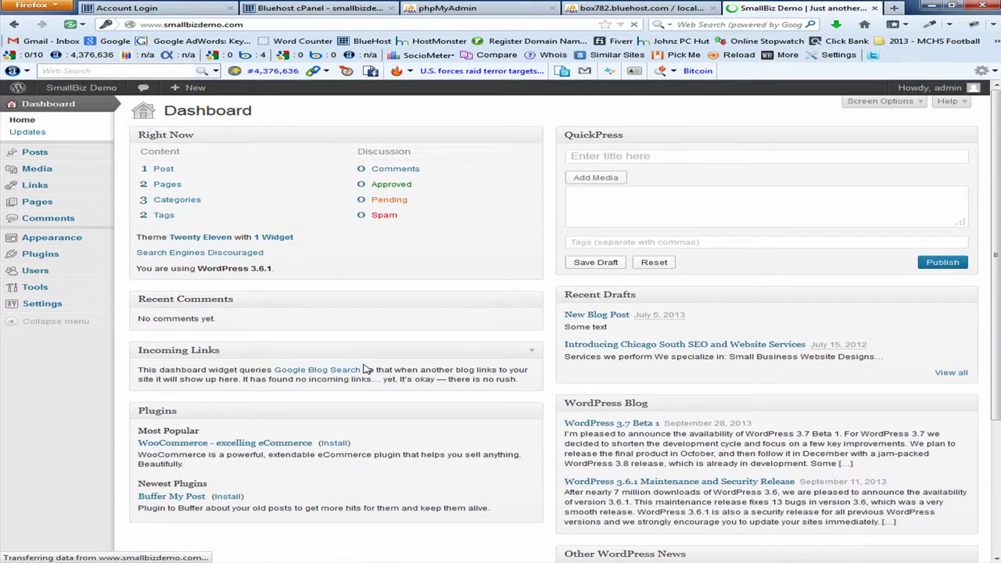